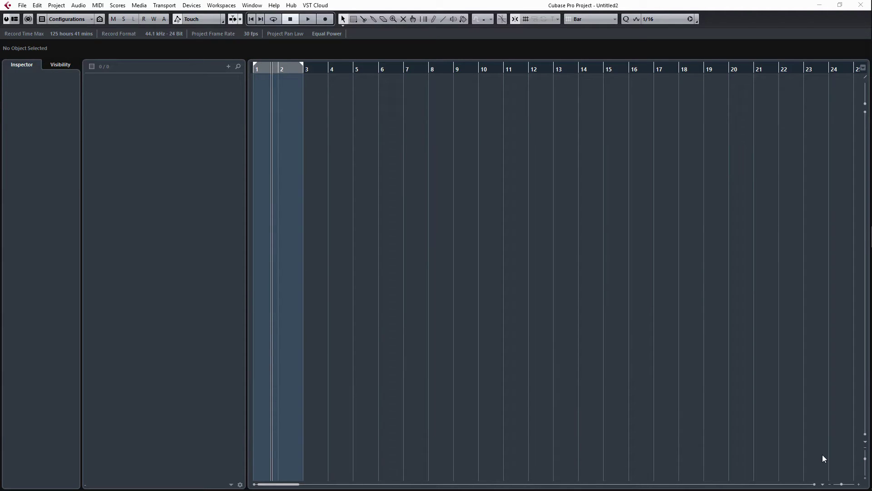
Step: Bring the VEH1 House Beat from the Pool onto a new track starting at bar 1 and audition it
{"action": "key", "text": "F2"}
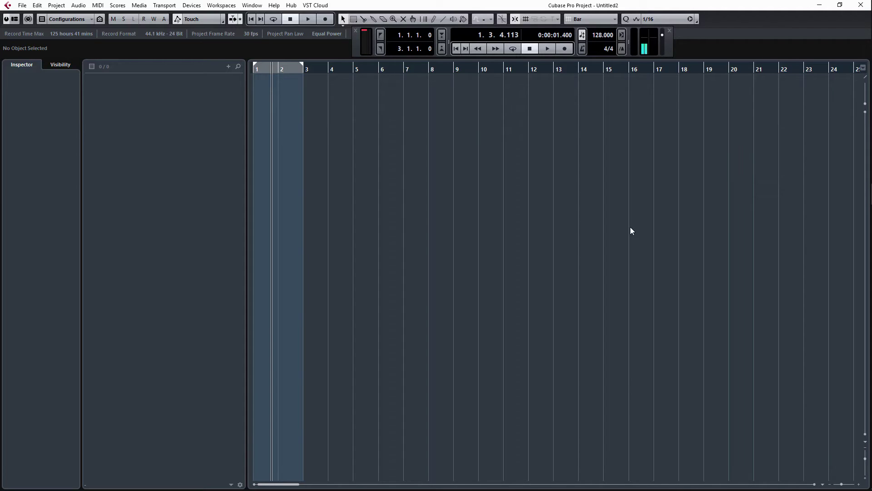
{"action": "key", "text": "ctrl+p"}
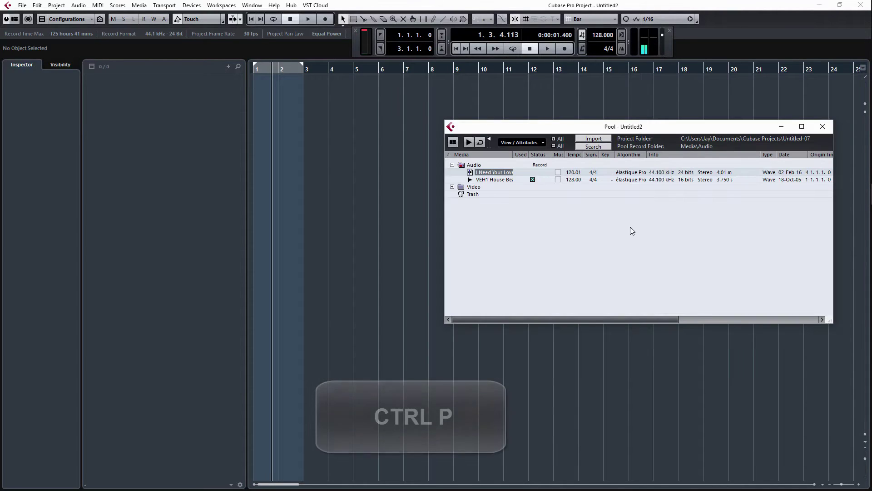
{"action": "left_click", "coordinate": [502, 180]}
{"action": "left_click_drag", "start_coordinate": [501, 179], "coordinate": [245, 84]}
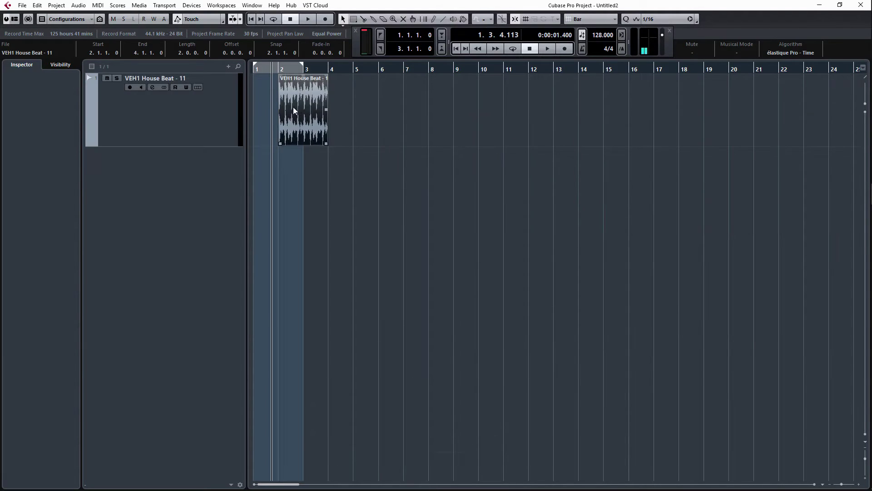
{"action": "left_click_drag", "start_coordinate": [294, 108], "coordinate": [262, 106]}
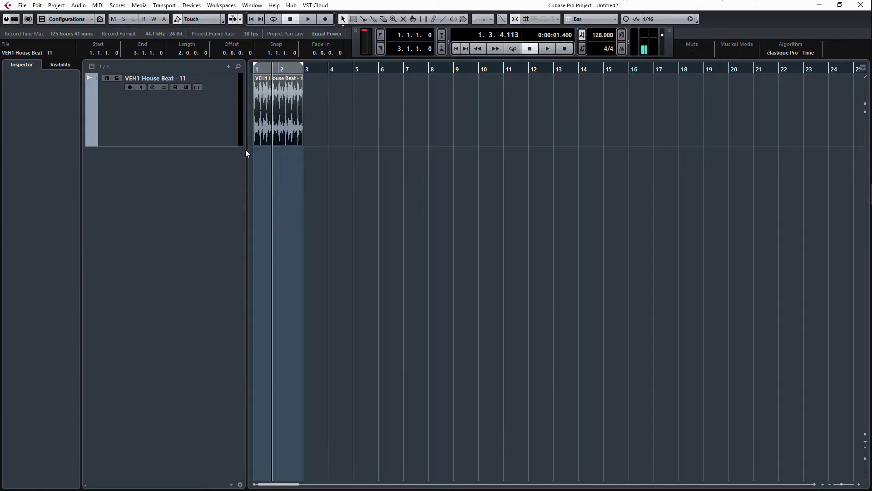
{"action": "left_click", "coordinate": [546, 48]}
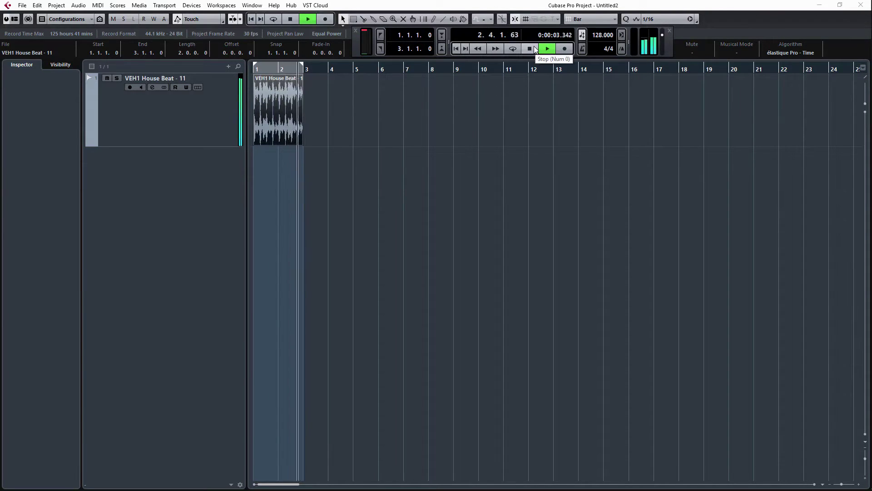
{"action": "left_click", "coordinate": [530, 48]}
Step: Lower the house beat track's volume to about -10.7 dB and listen back
{"action": "left_click", "coordinate": [159, 113]}
{"action": "left_click_drag", "start_coordinate": [54, 122], "coordinate": [39, 121]}
{"action": "key", "text": "space"}
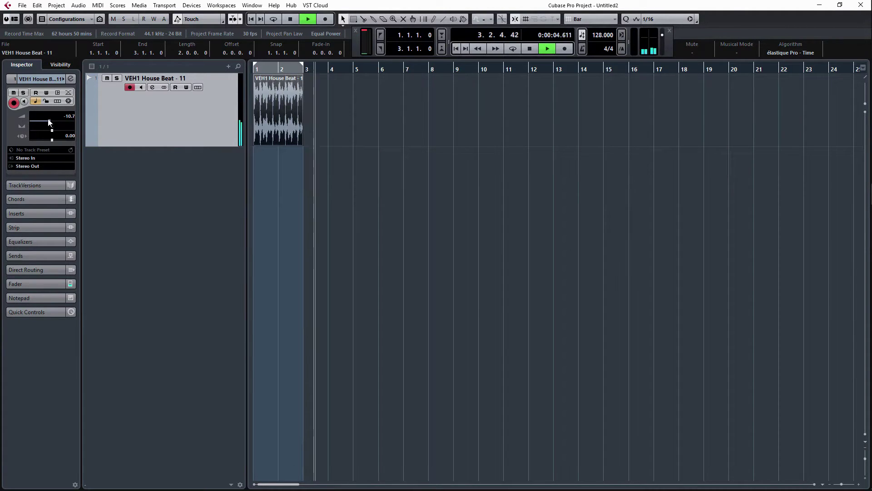
{"action": "key", "text": "space"}
{"action": "left_click", "coordinate": [528, 49]}
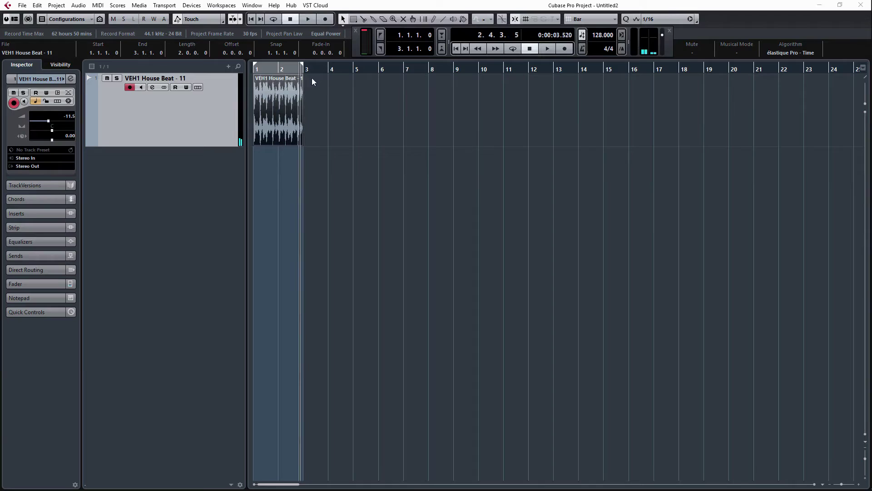
Step: Cycle the house beat's two bars and fine-tune its volume to -9.85 dB
{"action": "left_click", "coordinate": [295, 115]}
{"action": "key", "text": "p"}
{"action": "key", "text": "space"}
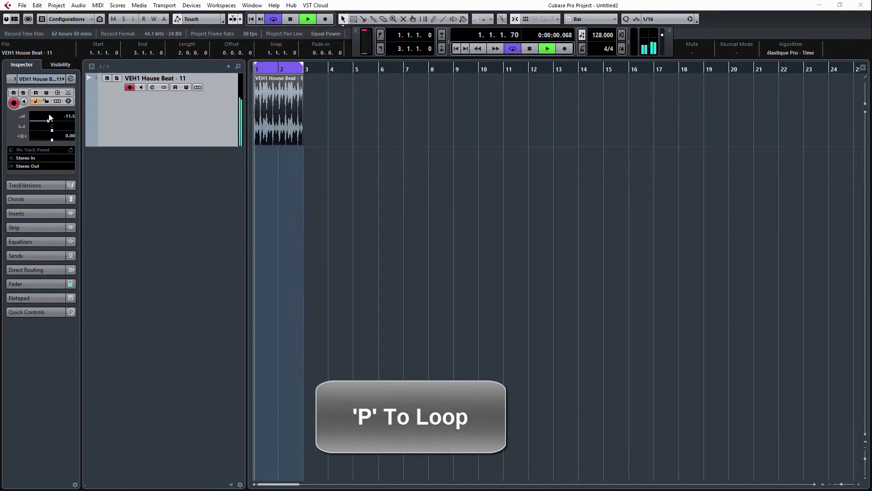
{"action": "left_click_drag", "start_coordinate": [49, 121], "coordinate": [50, 122]}
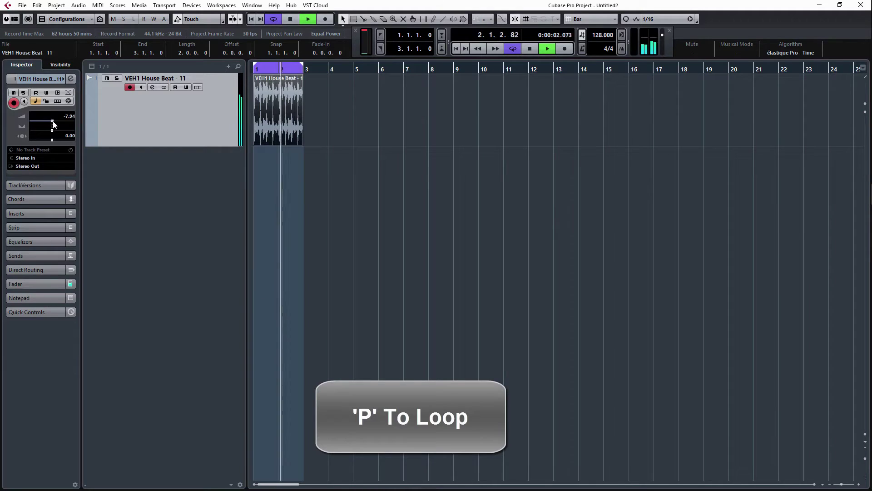
{"action": "key", "text": "space"}
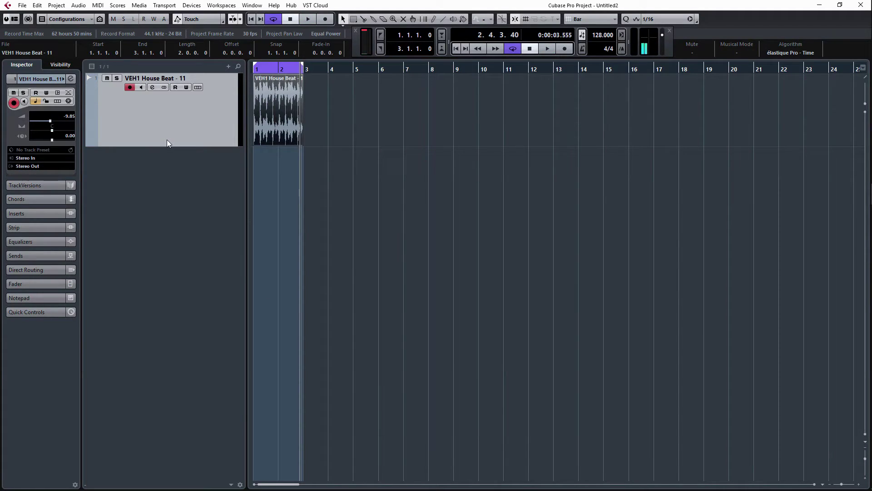
Step: Bring the I Need Your Love Acapella (2) from the Pool onto a new track starting at bar 4
{"action": "key", "text": "ctrl+p"}
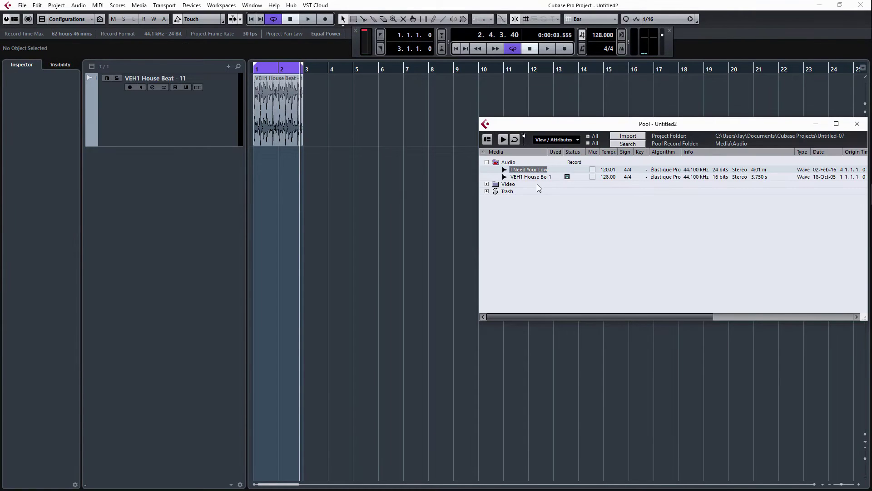
{"action": "left_click_drag", "start_coordinate": [531, 170], "coordinate": [397, 217]}
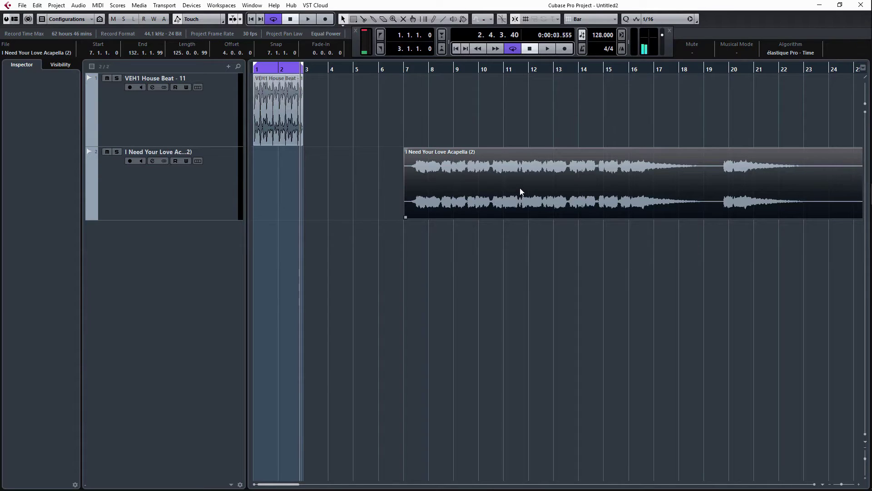
{"action": "left_click_drag", "start_coordinate": [519, 187], "coordinate": [454, 185]}
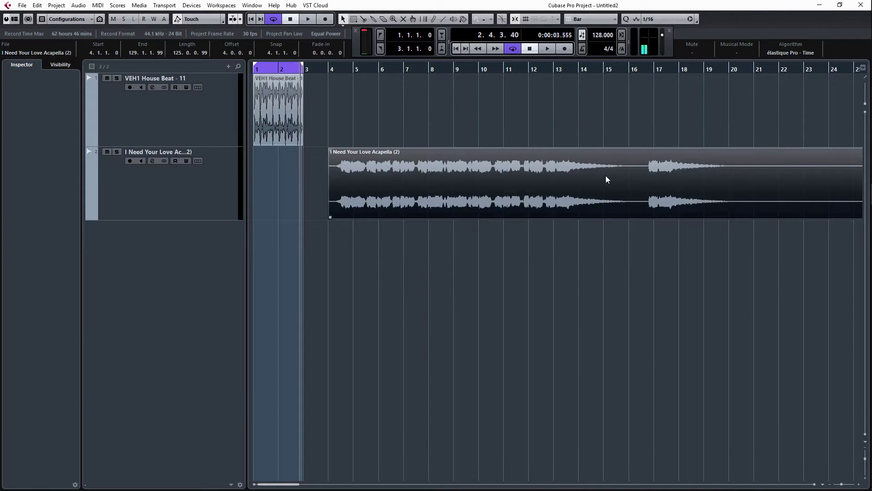
Step: Split the acapella at bar 16 and delete the part after it
{"action": "right_click", "coordinate": [610, 178]}
{"action": "left_click", "coordinate": [632, 176]}
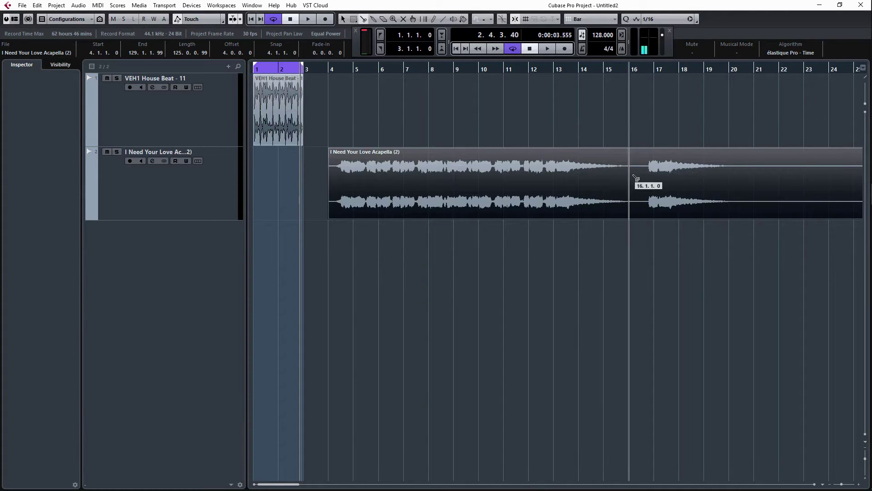
{"action": "left_click", "coordinate": [637, 181]}
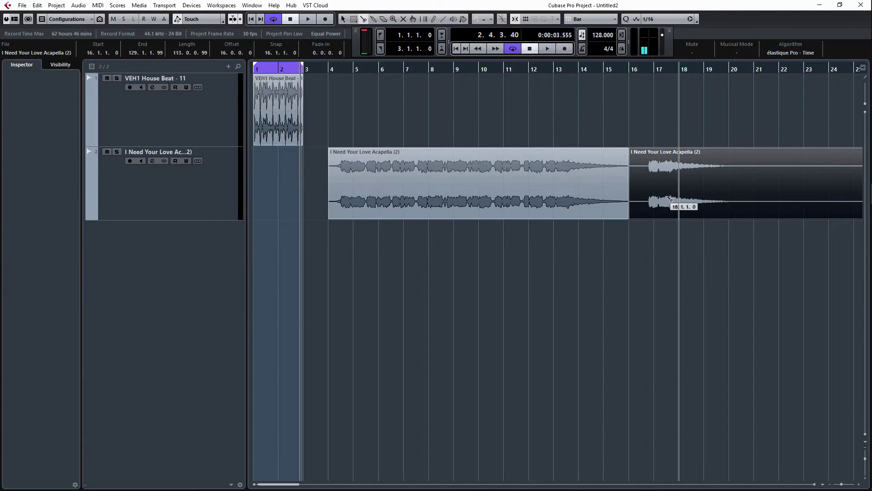
{"action": "key", "text": "Delete"}
{"action": "right_click", "coordinate": [310, 171]}
{"action": "left_click", "coordinate": [322, 170]}
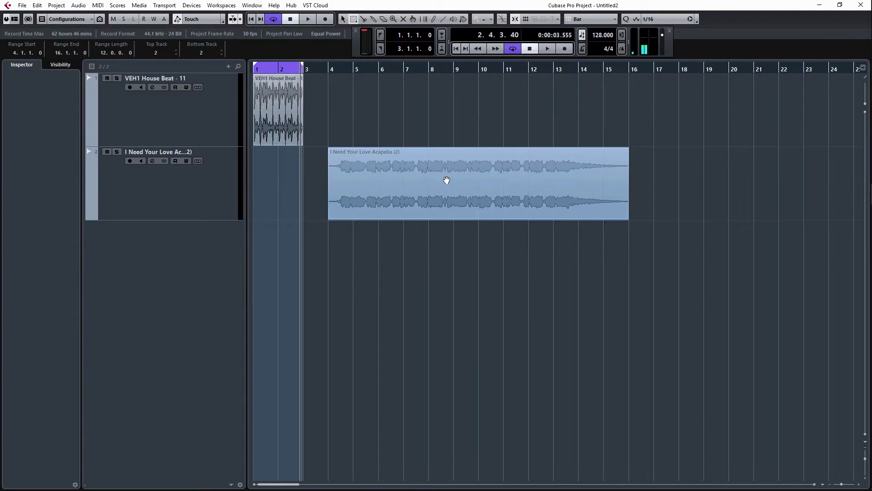
Step: In the acapella's Sample Editor, raise the hitpoint threshold slightly and set minimum length to 300 ms
{"action": "double_click", "coordinate": [444, 179]}
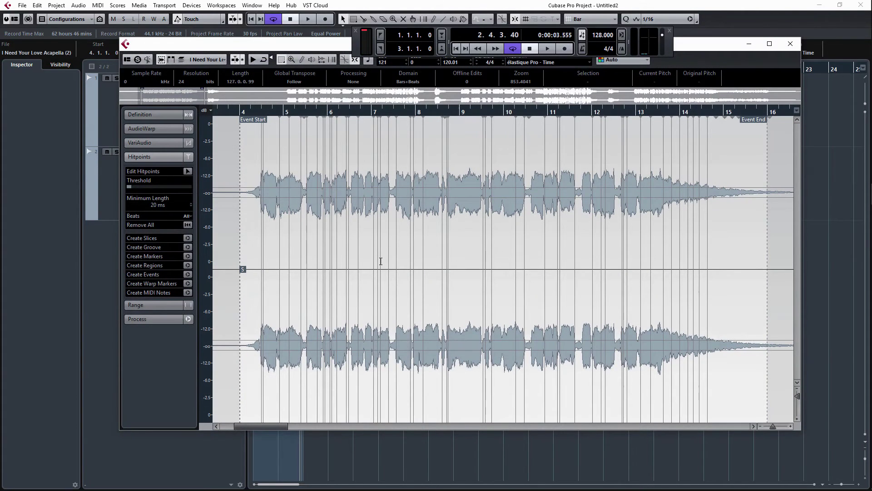
{"action": "left_click", "coordinate": [186, 172]}
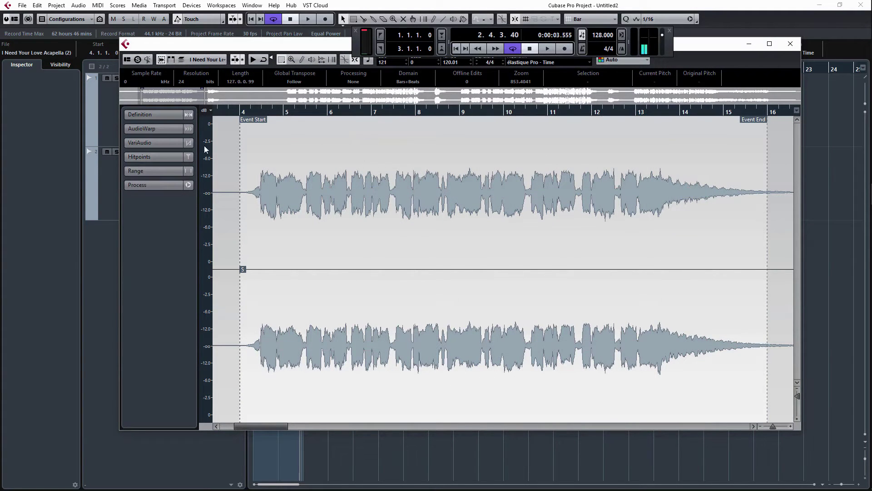
{"action": "left_click", "coordinate": [168, 157]}
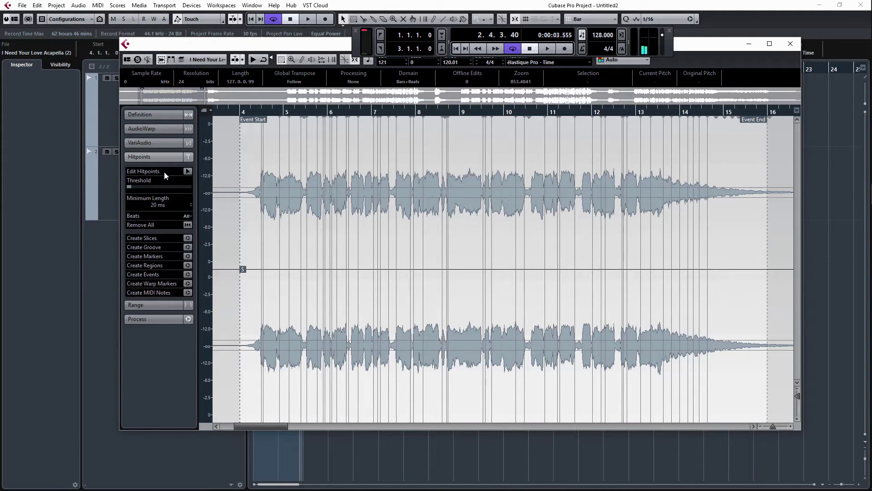
{"action": "left_click_drag", "start_coordinate": [133, 185], "coordinate": [136, 187]}
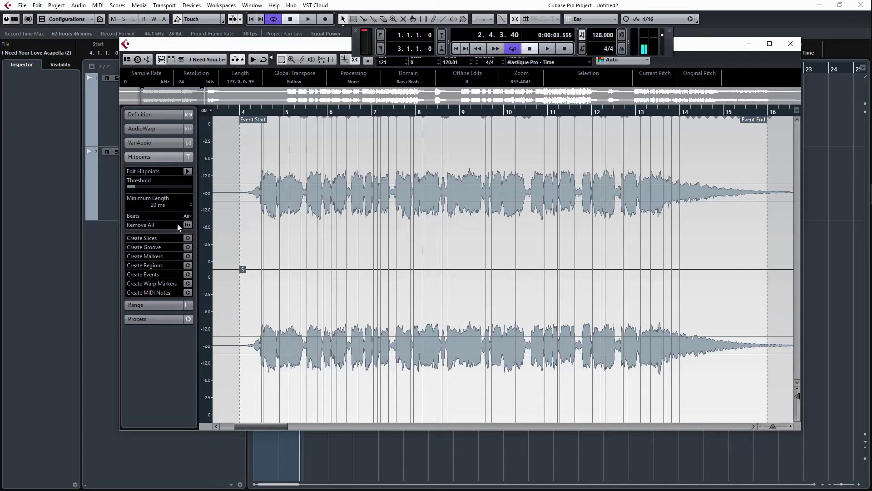
{"action": "mouse_move", "coordinate": [134, 185]}
{"action": "left_mouse_down"}
{"action": "mouse_move", "coordinate": [153, 188]}
{"action": "mouse_move", "coordinate": [137, 188]}
{"action": "left_mouse_up"}
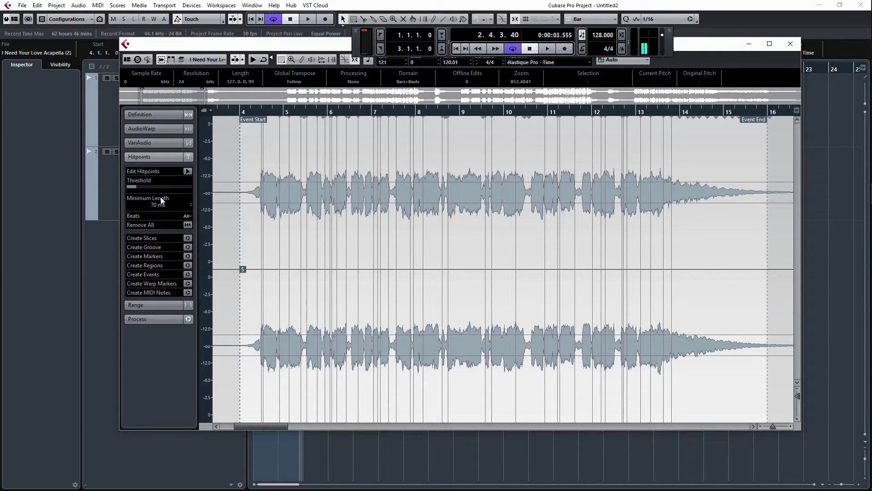
{"action": "left_click_drag", "start_coordinate": [161, 200], "coordinate": [164, 173]}
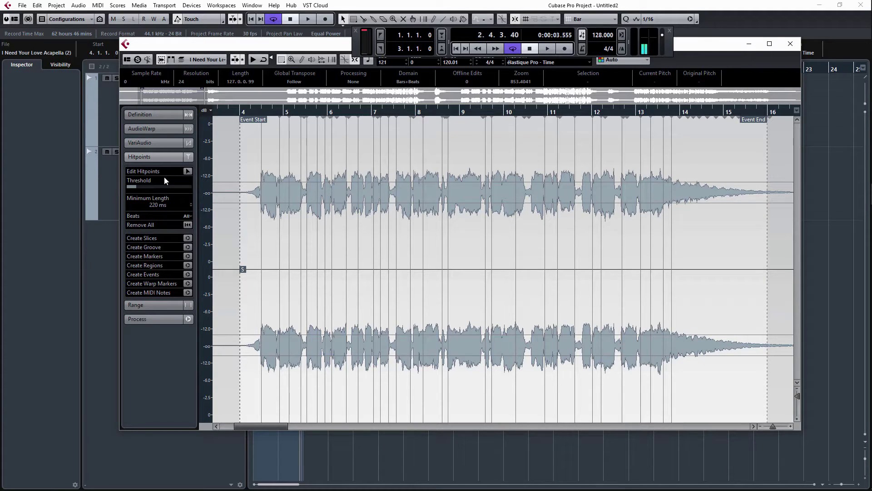
{"action": "left_click_drag", "start_coordinate": [164, 181], "coordinate": [144, 185]}
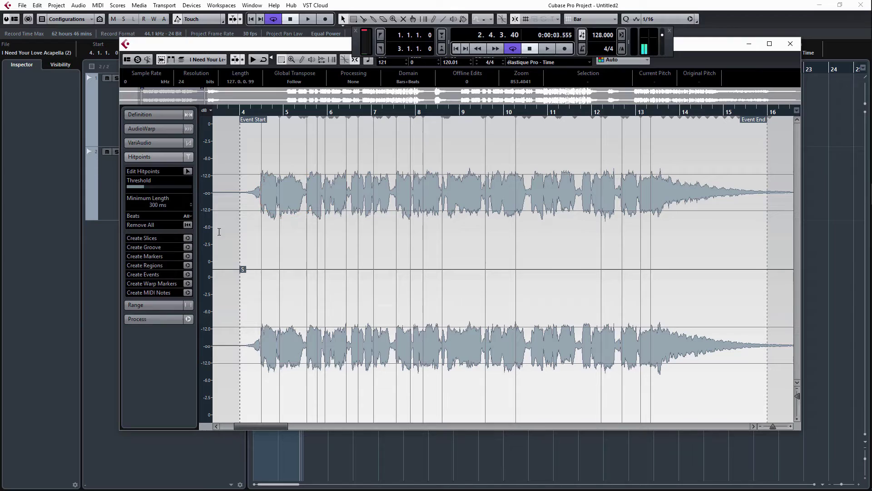
Step: Create slices from the acapella's hitpoints, producing 'I Need Your Love Acapella (2) Sliced'
{"action": "left_click", "coordinate": [187, 238]}
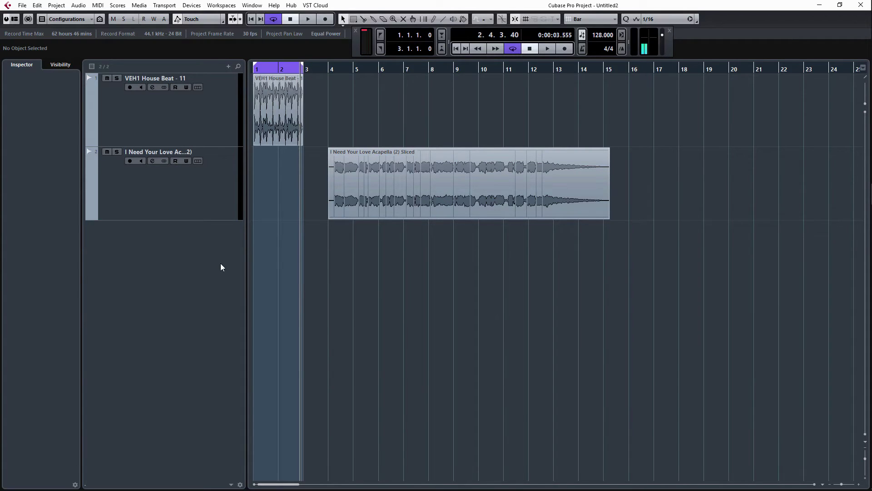
Step: Add an instrument track, Groove Agent SE 01, with Groove Agent SE loaded
{"action": "right_click", "coordinate": [199, 253]}
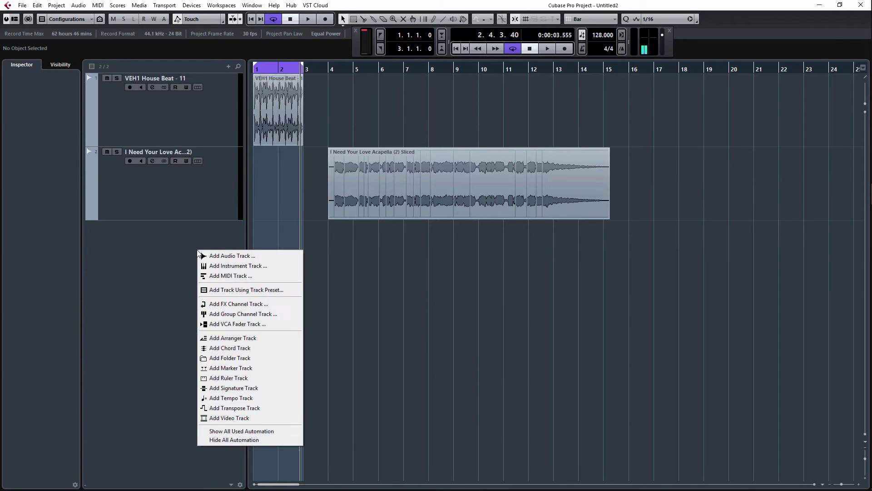
{"action": "left_click", "coordinate": [218, 267]}
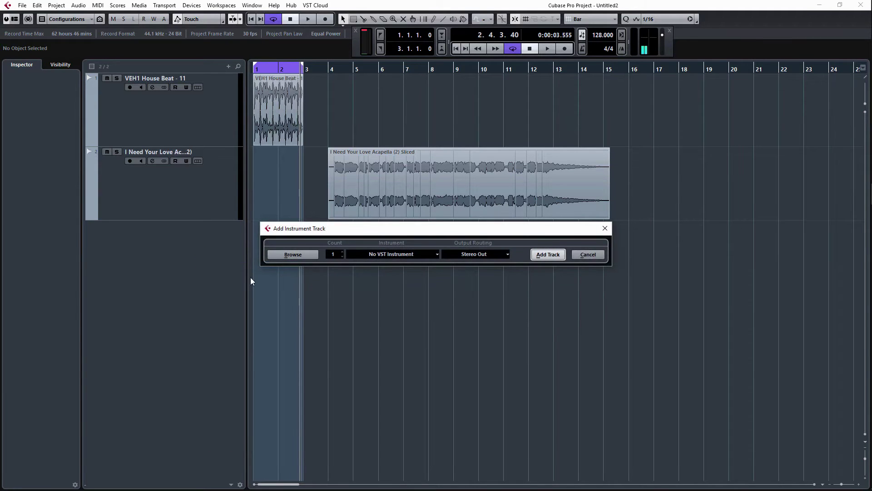
{"action": "left_click", "coordinate": [403, 256]}
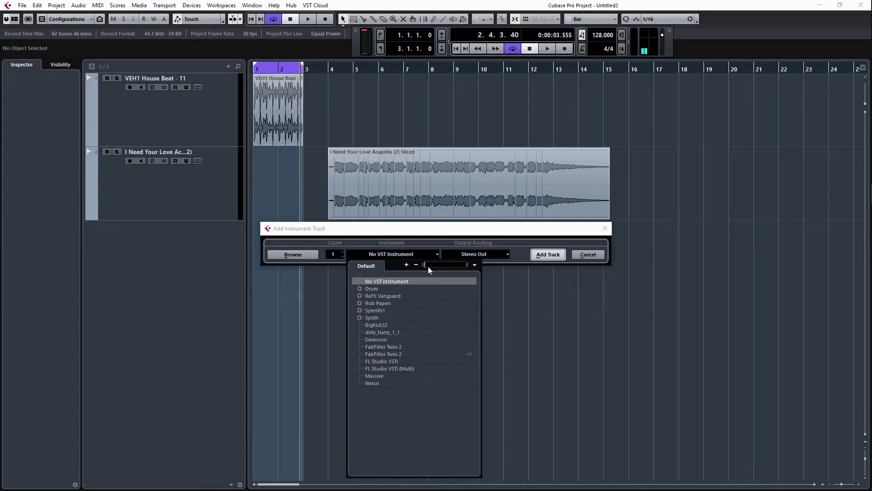
{"action": "type", "text": "gr"}
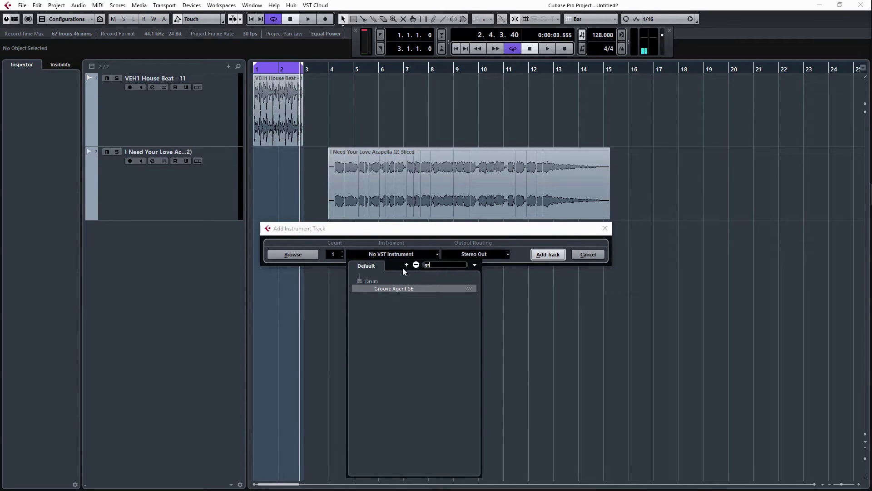
{"action": "left_click", "coordinate": [382, 289]}
{"action": "left_click", "coordinate": [548, 254]}
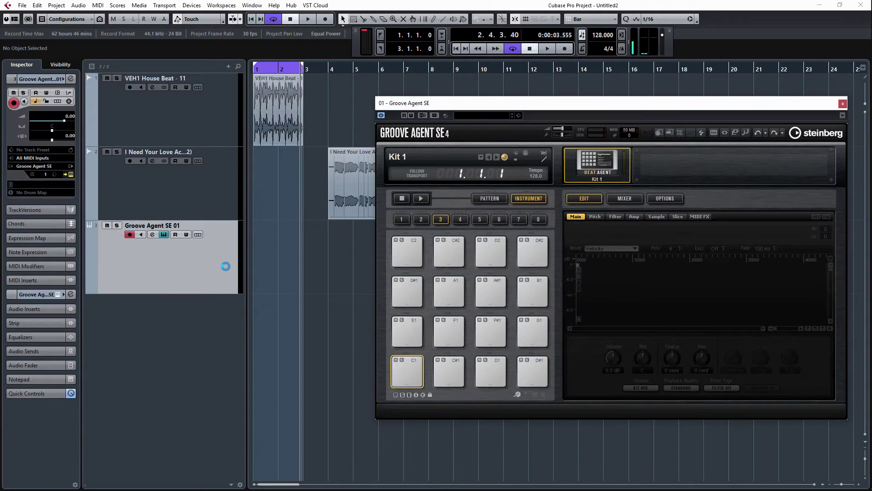
Step: Move the Groove Agent SE window aside and drop the sliced acapella on pad C1, filling slices 001–016
{"action": "left_click_drag", "start_coordinate": [502, 104], "coordinate": [566, 85]}
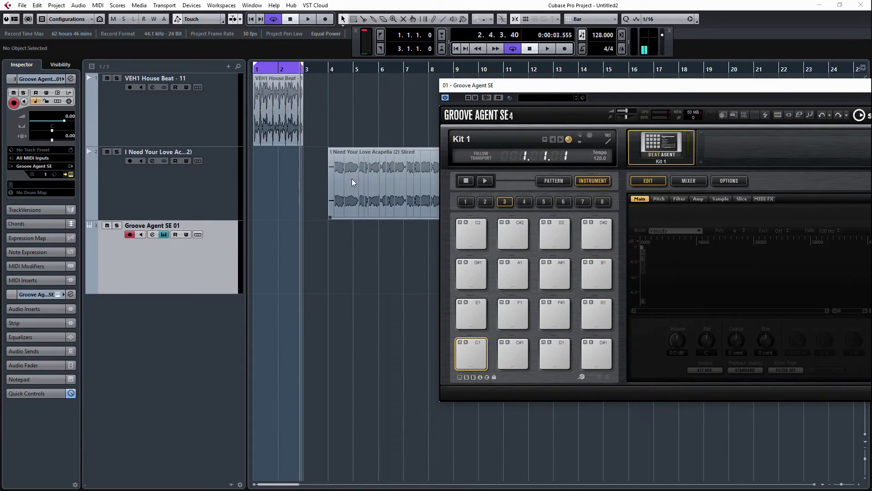
{"action": "left_click_drag", "start_coordinate": [351, 178], "coordinate": [469, 351]}
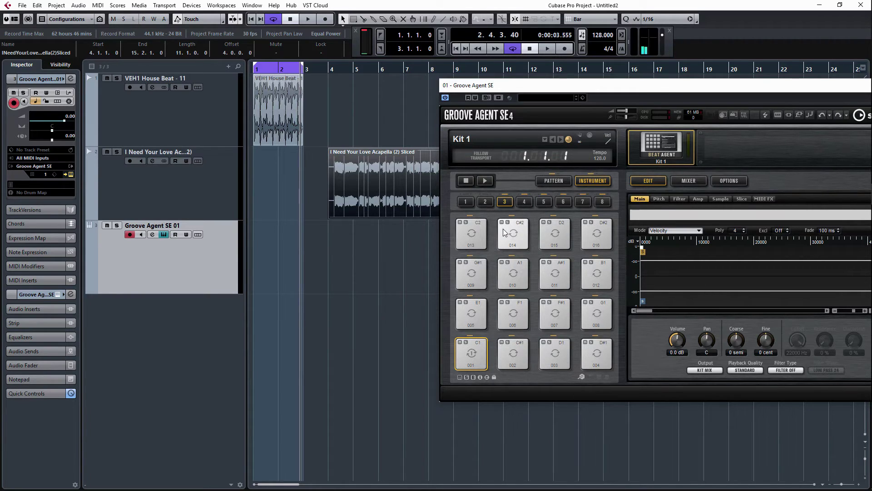
{"action": "left_click", "coordinate": [509, 351]}
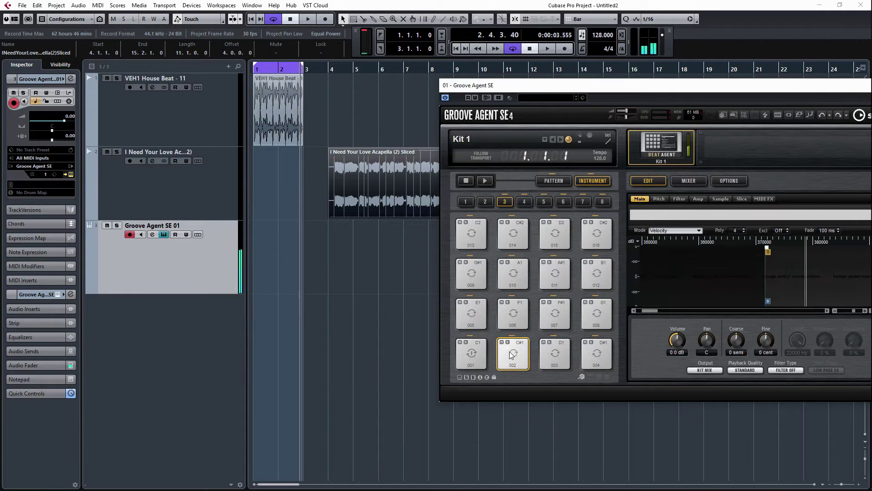
{"action": "left_click", "coordinate": [555, 355]}
{"action": "left_click", "coordinate": [513, 313]}
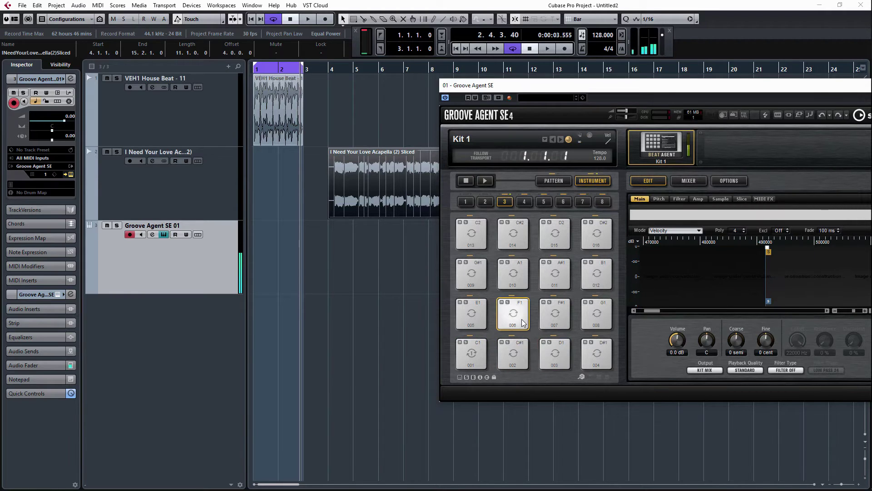
{"action": "left_click", "coordinate": [513, 354]}
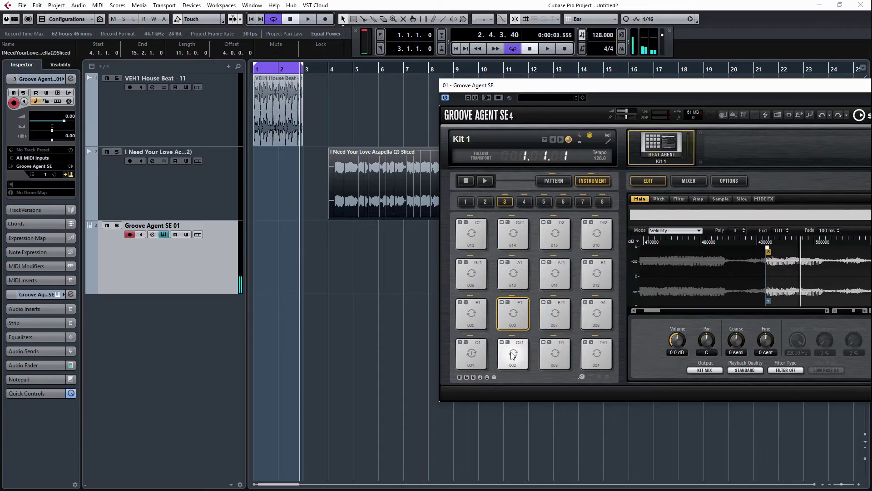
{"action": "left_click", "coordinate": [514, 323]}
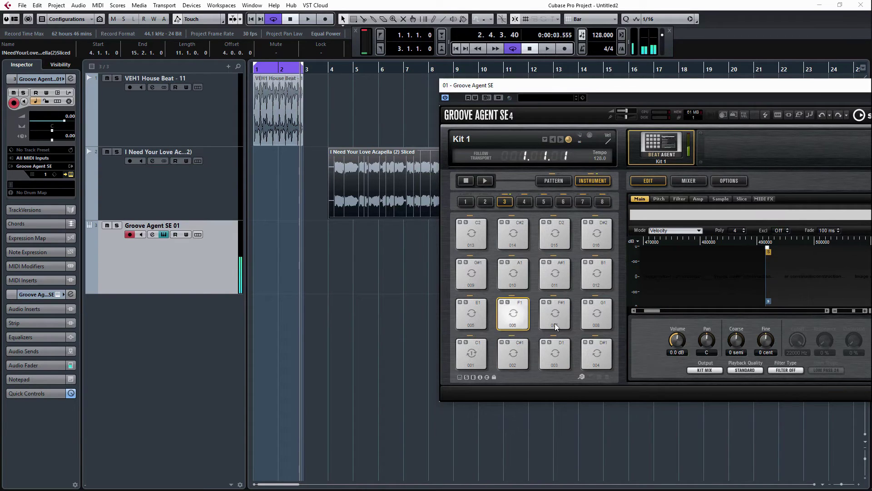
{"action": "left_click", "coordinate": [554, 323]}
{"action": "left_click", "coordinate": [552, 279]}
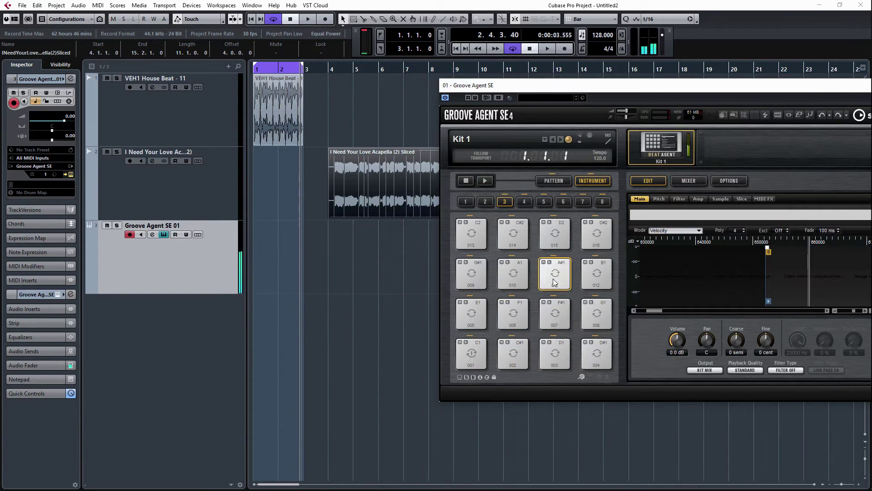
{"action": "left_click", "coordinate": [511, 275]}
{"action": "left_click", "coordinate": [478, 277]}
{"action": "left_click", "coordinate": [471, 314]}
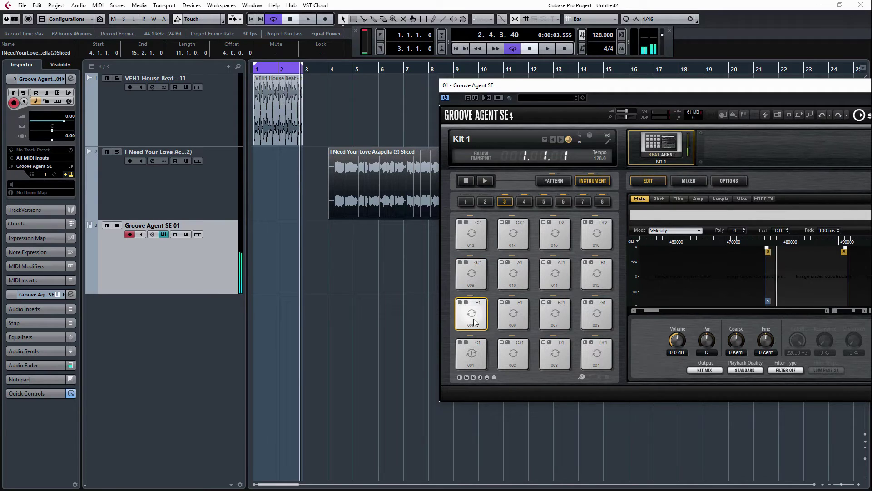
{"action": "left_click", "coordinate": [475, 232]}
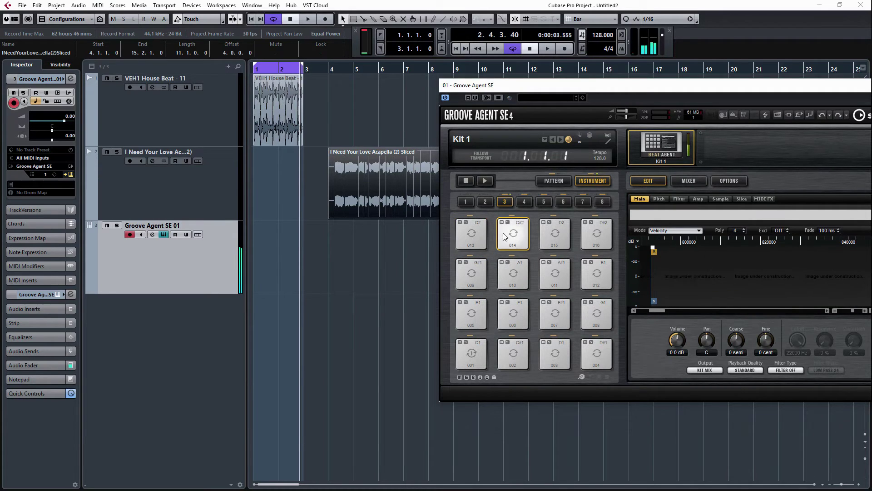
{"action": "left_click", "coordinate": [552, 234]}
{"action": "left_click", "coordinate": [548, 276]}
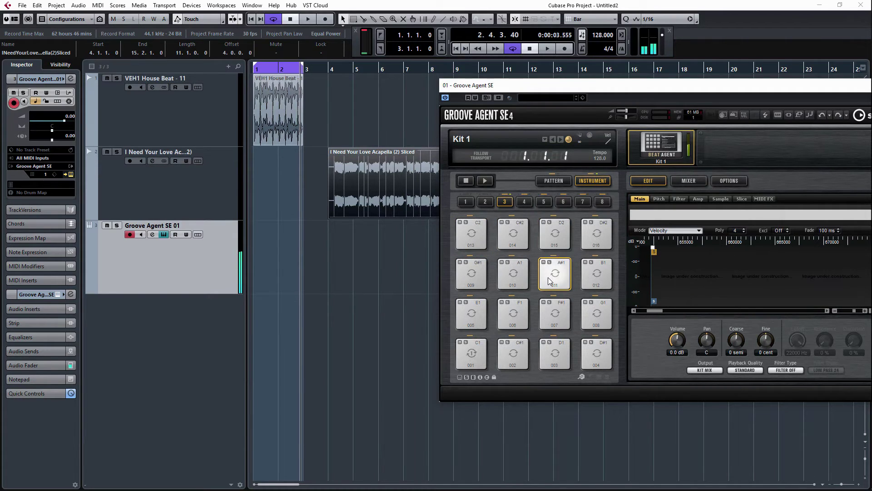
{"action": "left_click", "coordinate": [552, 313]}
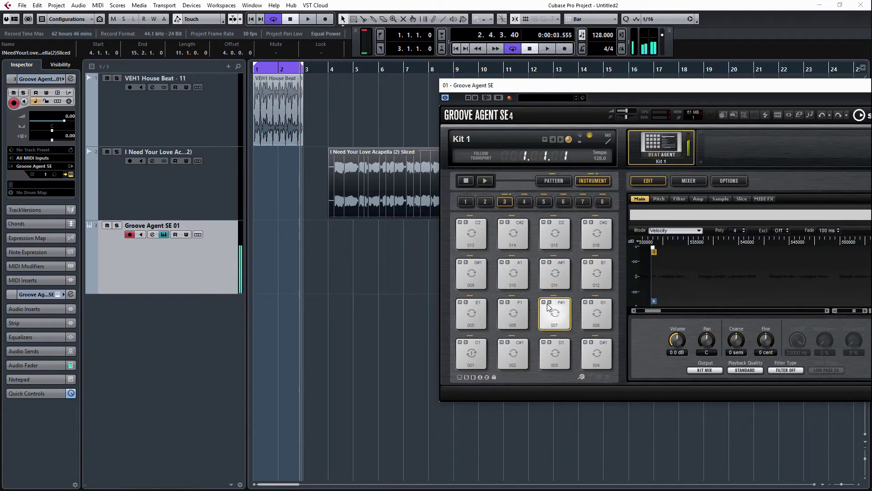
{"action": "left_click", "coordinate": [511, 285]}
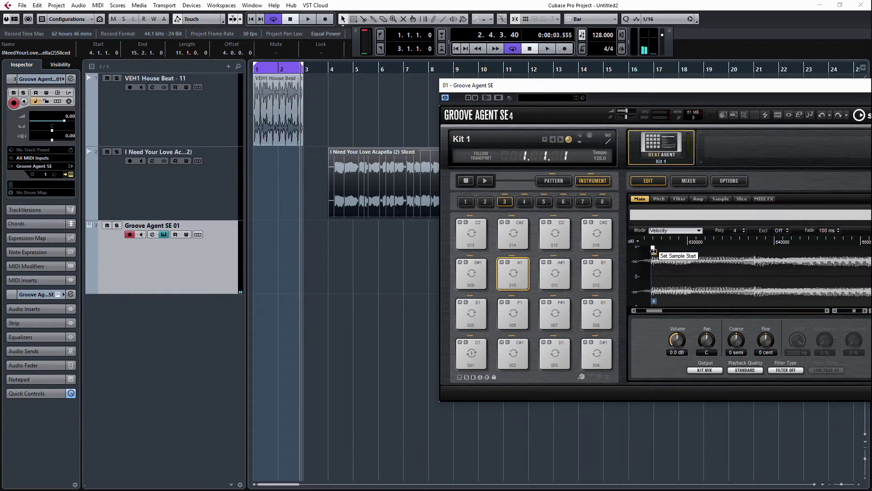
Step: Adjust the F1 pad slice's sample start, audition it, and close the Groove Agent SE window
{"action": "left_click", "coordinate": [654, 251]}
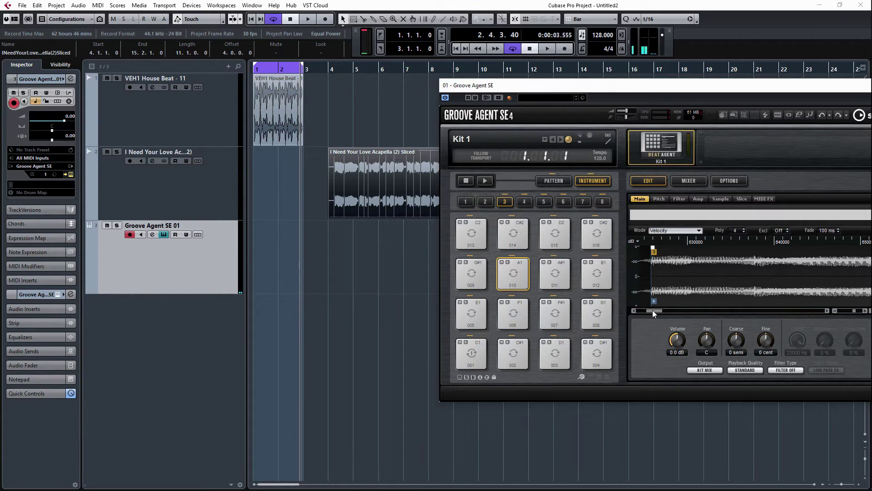
{"action": "left_click", "coordinate": [505, 314]}
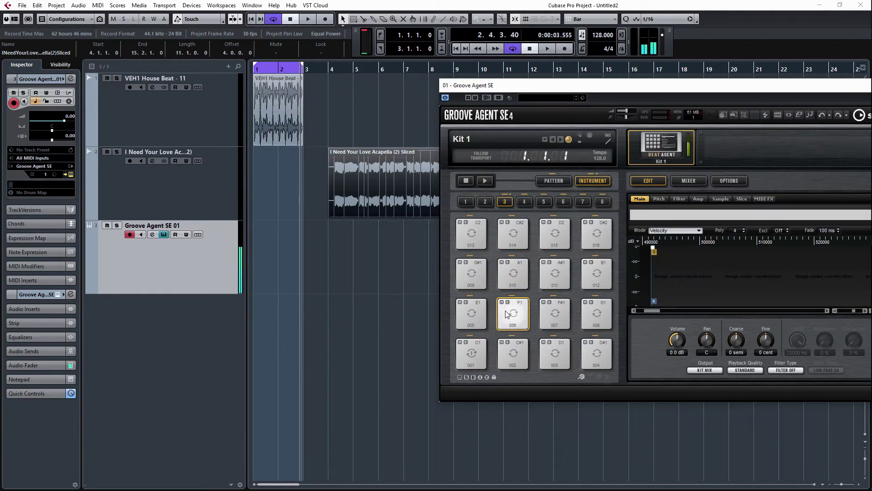
{"action": "left_click_drag", "start_coordinate": [655, 250], "coordinate": [710, 249]}
{"action": "left_click", "coordinate": [516, 305]}
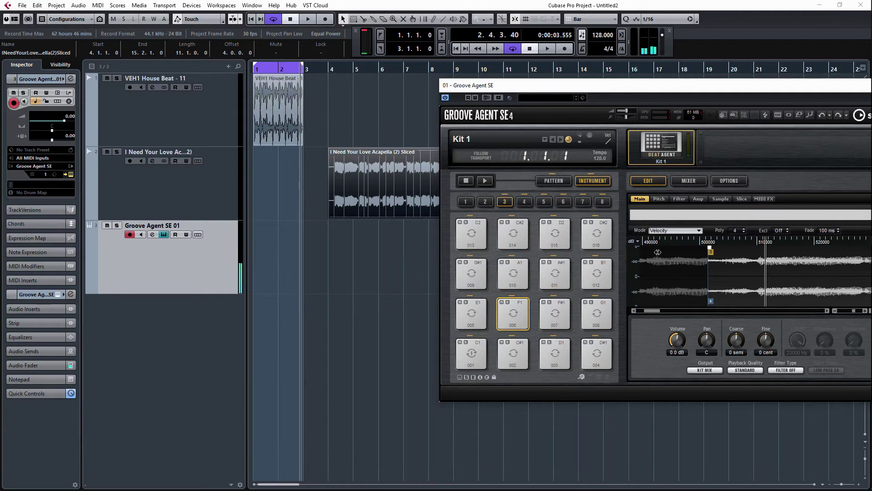
{"action": "scroll", "coordinate": [741, 271], "scroll_direction": "up", "scroll_amount": 2}
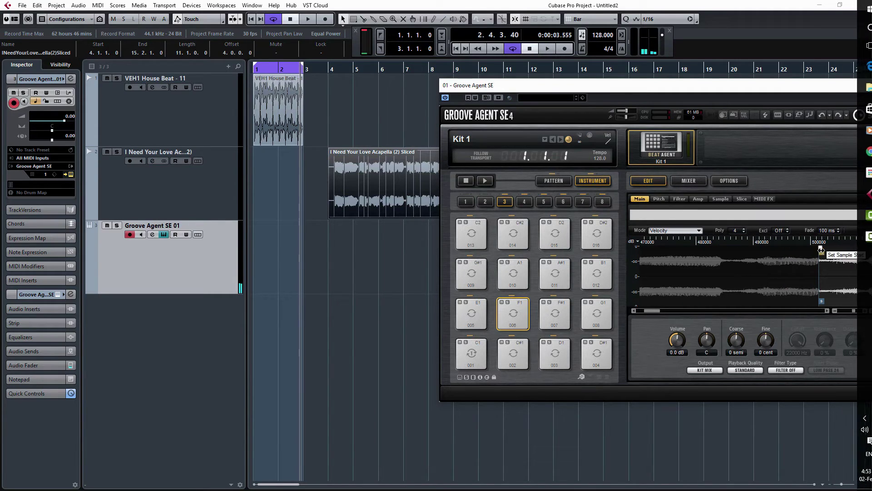
{"action": "left_click_drag", "start_coordinate": [820, 251], "coordinate": [758, 250]}
{"action": "left_click", "coordinate": [515, 312]}
{"action": "left_click", "coordinate": [514, 314]}
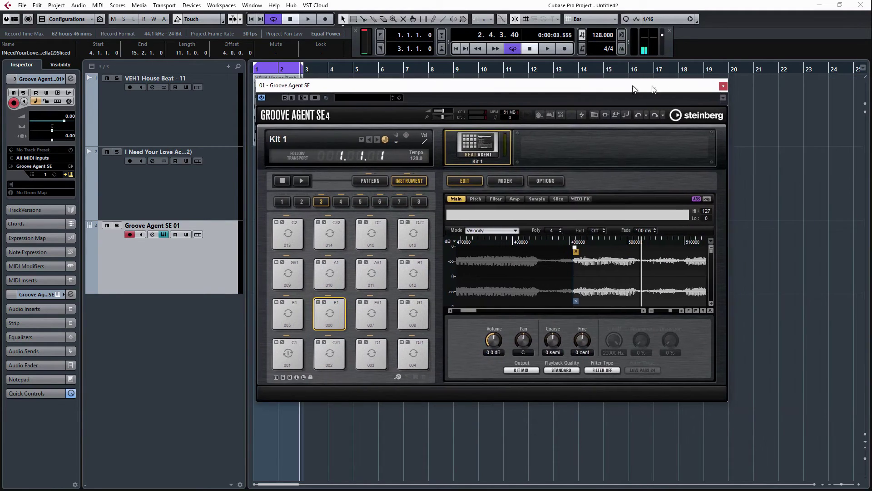
{"action": "left_click", "coordinate": [726, 86]}
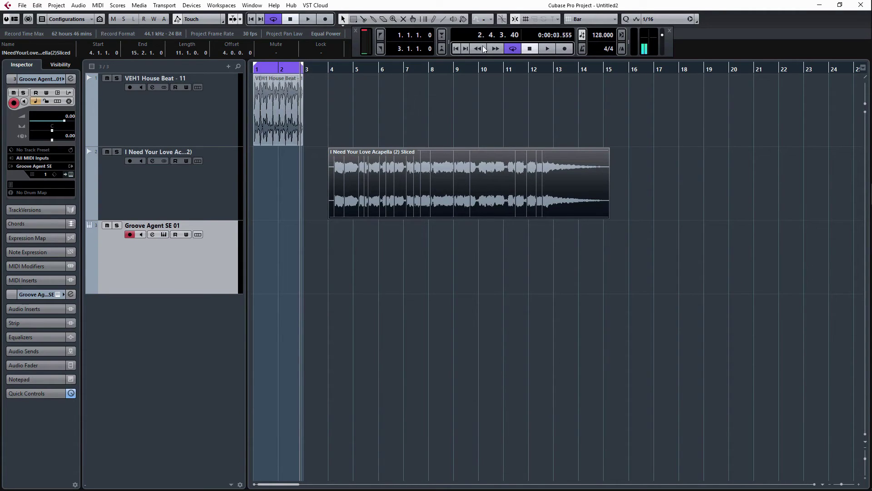
Step: Return the playhead to zero and play the project from bar 1
{"action": "left_click", "coordinate": [456, 48]}
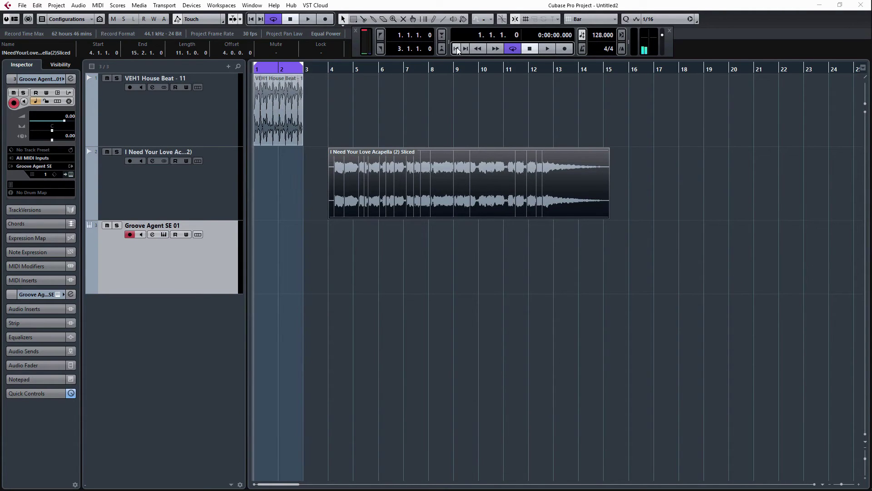
{"action": "left_click", "coordinate": [550, 48]}
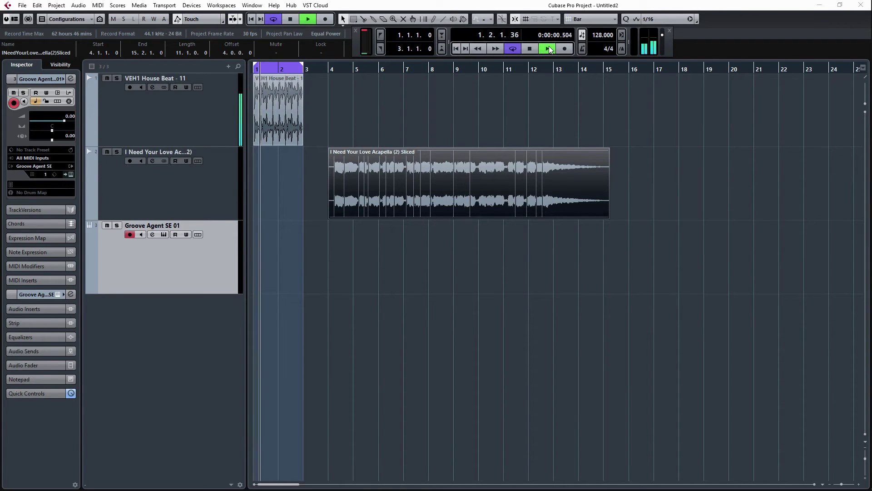